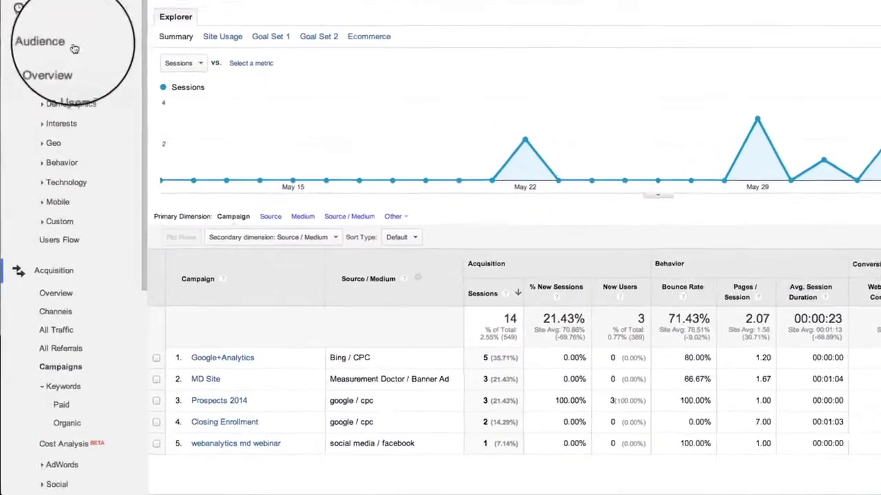
# Step: Open the All Traffic report under Acquisition and sort its source/medium table by Webinar Signup conversion rate, highest first
pyautogui.click(69, 46)
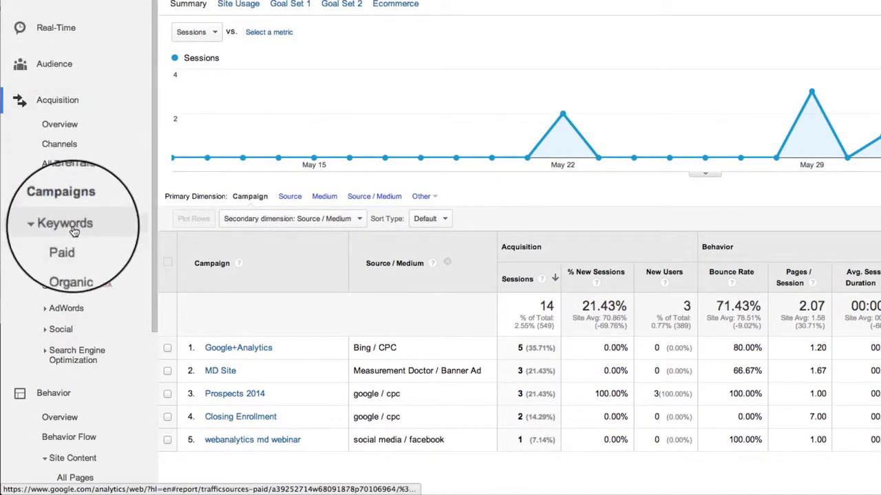
pyautogui.click(62, 164)
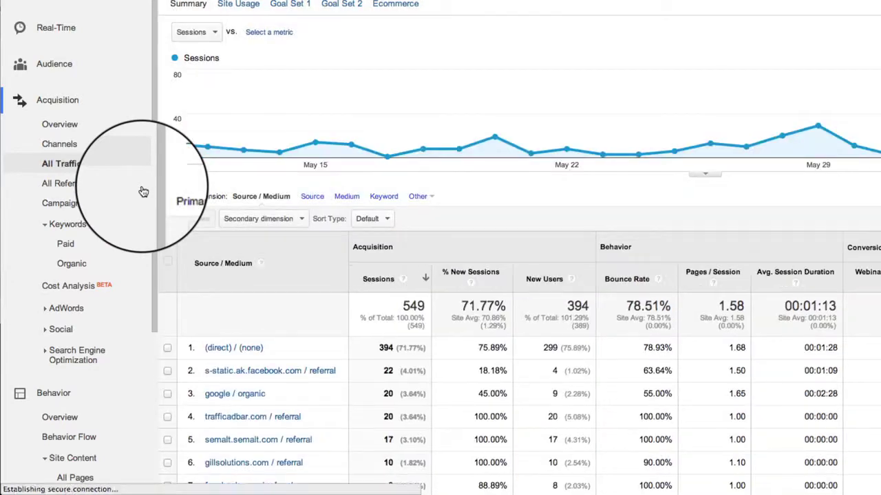
pyautogui.scroll(-1, 227, 207)
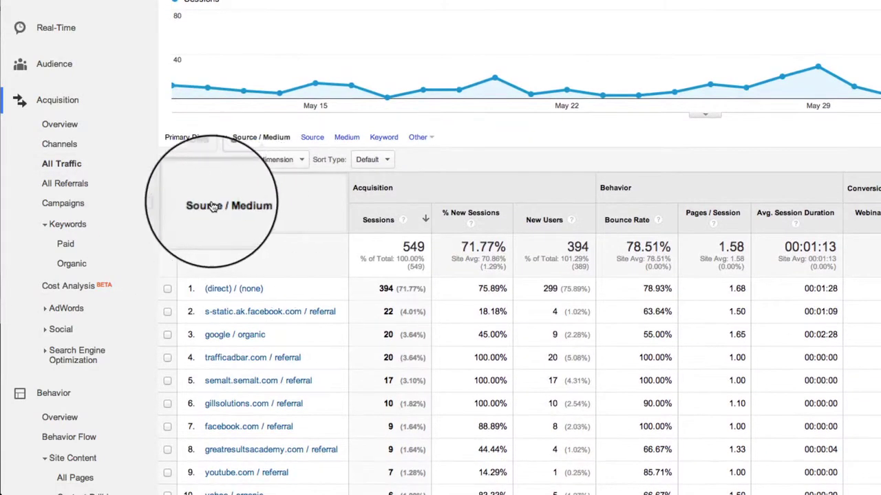
pyautogui.scroll(-2, 276, 262)
pyautogui.scroll(-1, 311, 304)
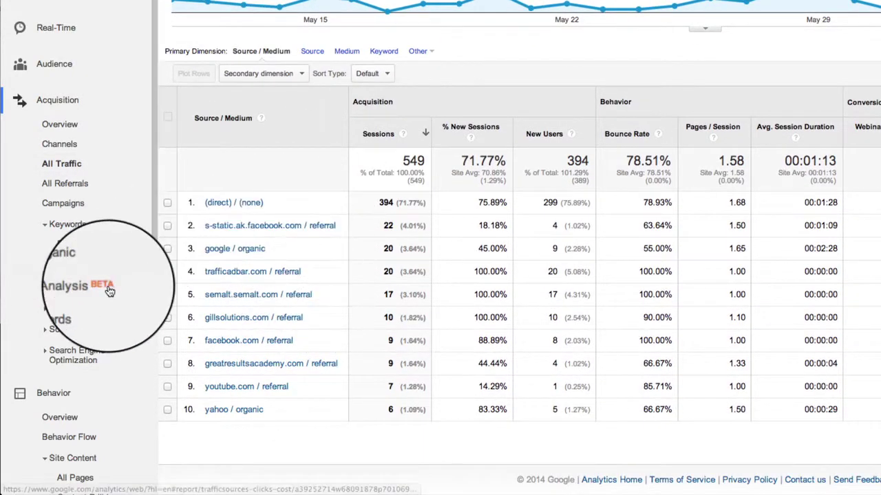
pyautogui.click(55, 394)
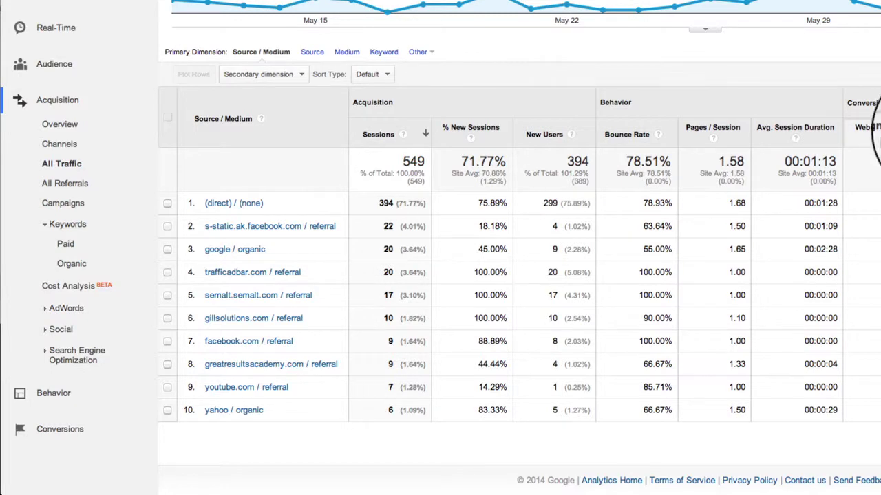
pyautogui.click(868, 127)
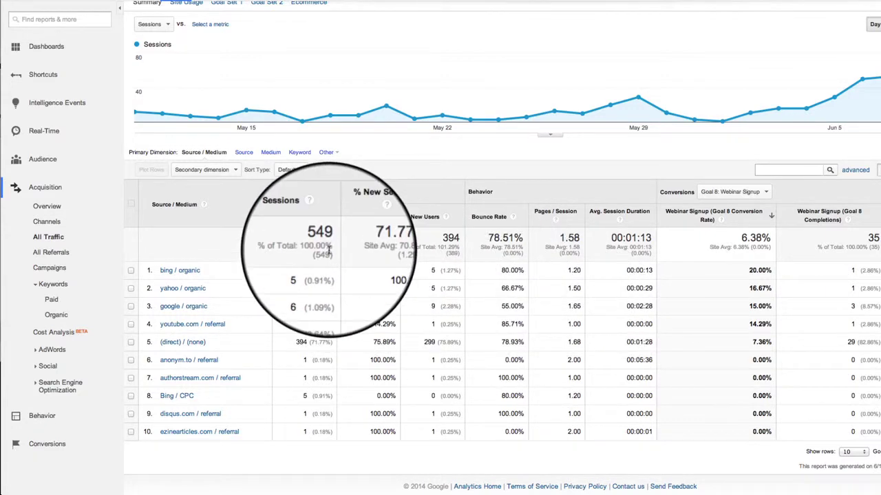
# Step: Start a new custom segment for the All Traffic report and open its Traffic Sources conditions
pyautogui.scroll(3, 337, 272)
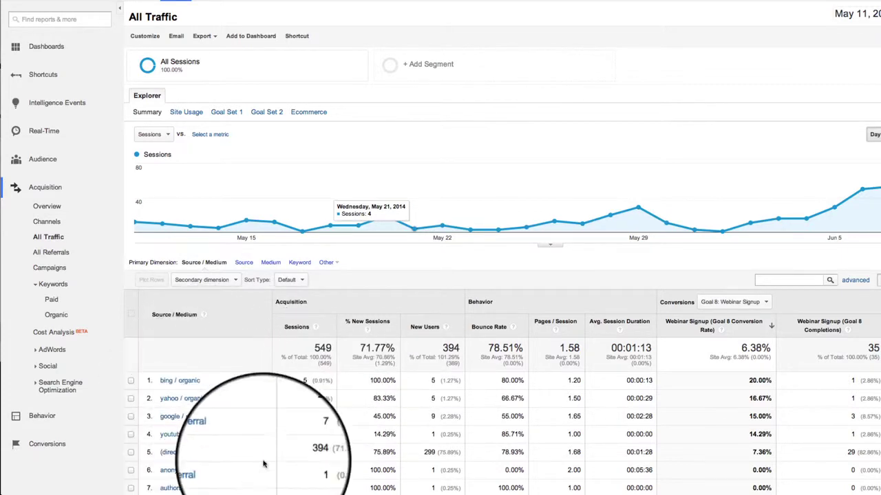
pyautogui.click(425, 62)
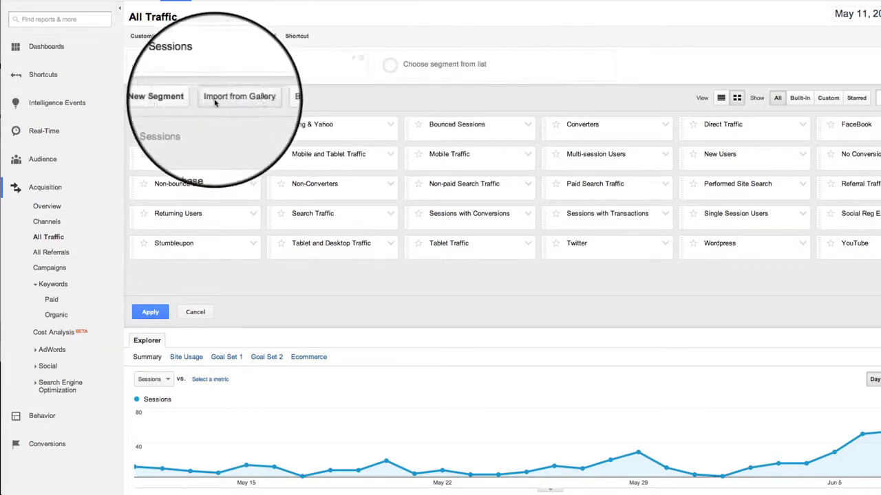
pyautogui.click(169, 98)
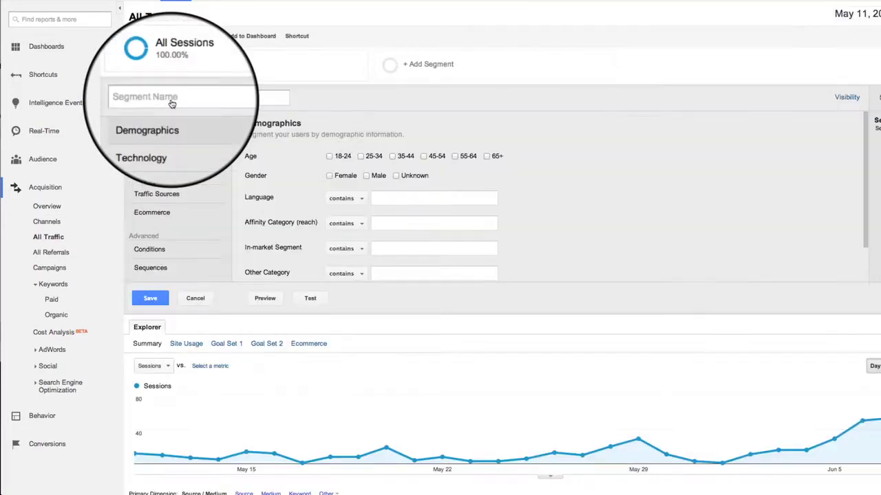
pyautogui.click(162, 192)
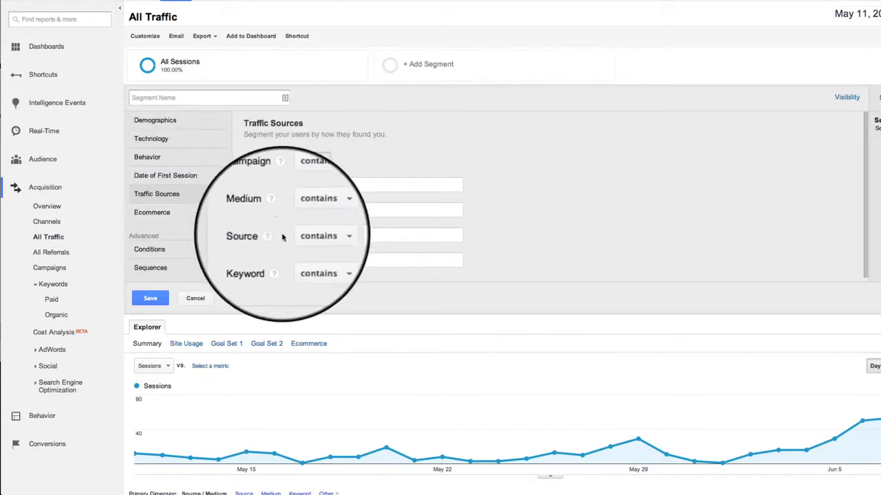
# Step: Try a Source condition that contains "bing,Bing" for the new segment
pyautogui.click(377, 236)
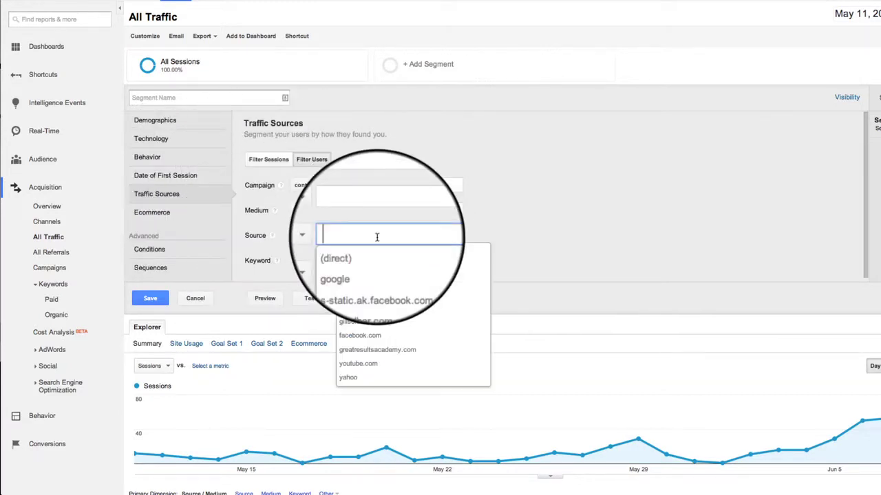
pyautogui.write('bi')
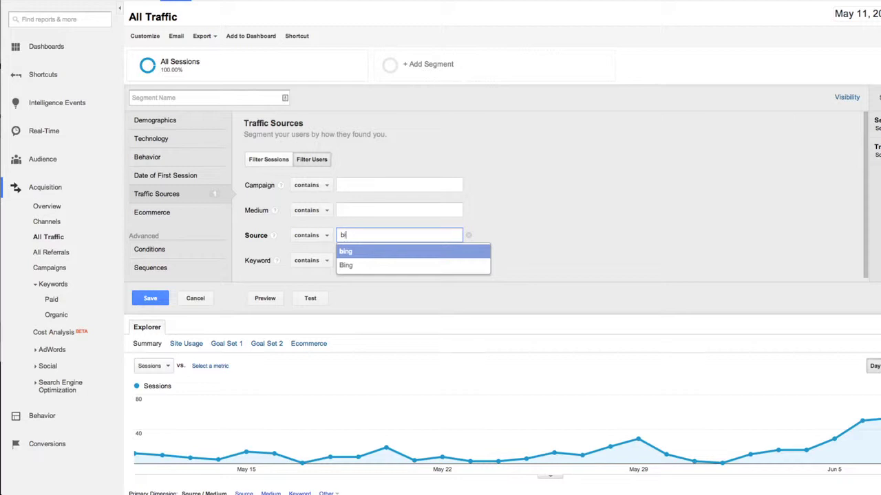
pyautogui.write(',Bing')
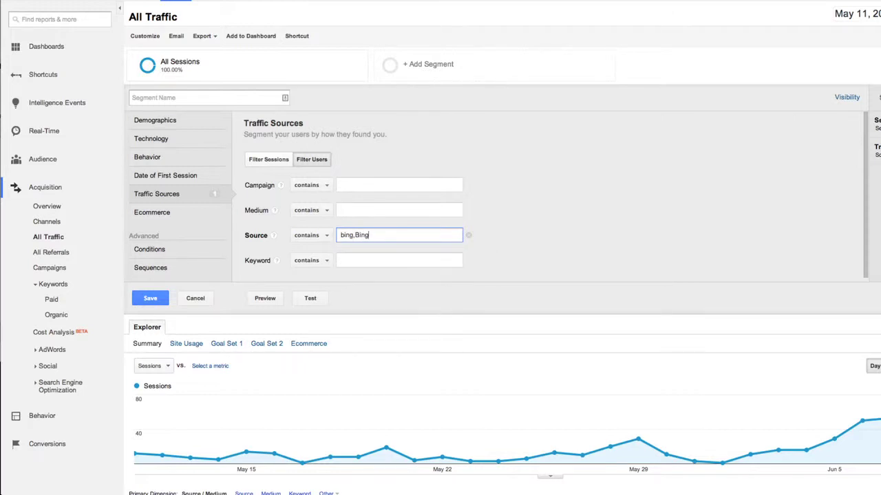
# Step: Preview the segment and compare its sessions with all sessions for each source/medium in the table
pyautogui.click(265, 298)
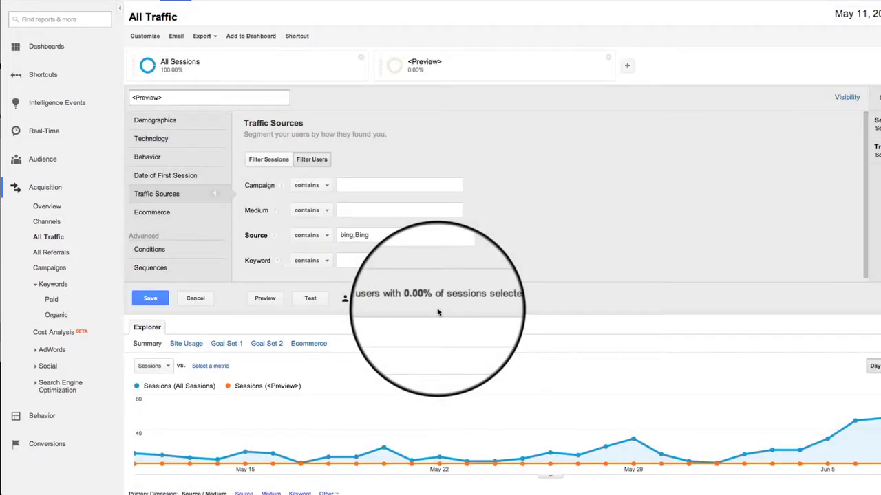
pyautogui.scroll(-5, 375, 385)
pyautogui.scroll(-3, 375, 377)
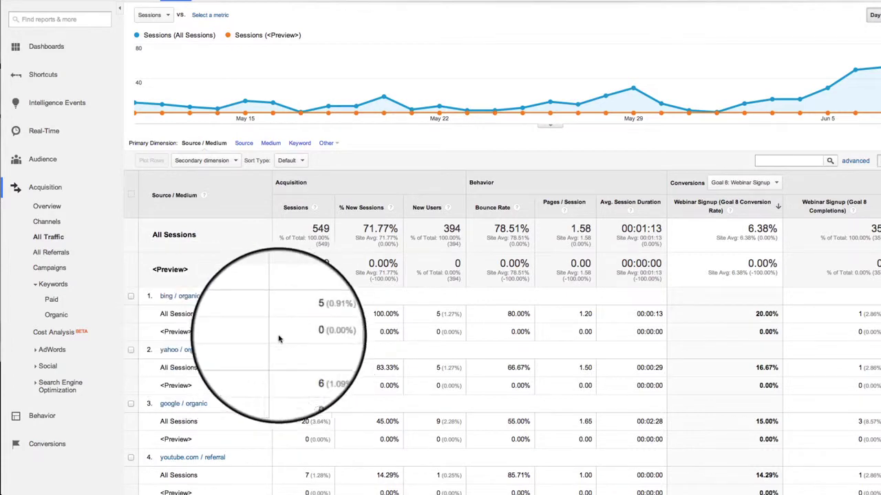
pyautogui.scroll(-2, 289, 412)
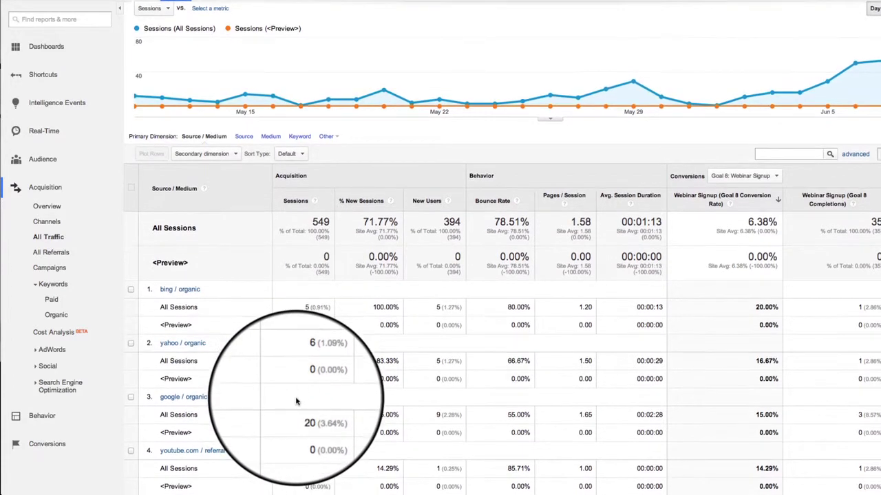
pyautogui.scroll(-1, 296, 402)
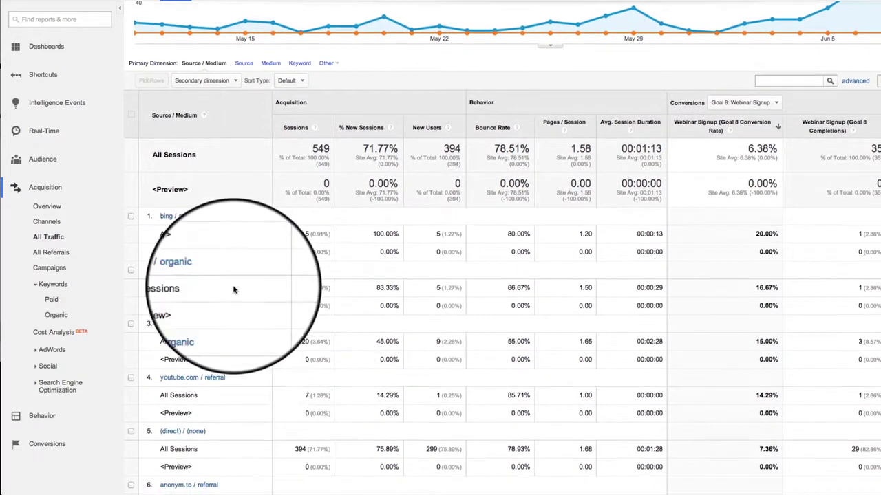
pyautogui.scroll(-5, 296, 289)
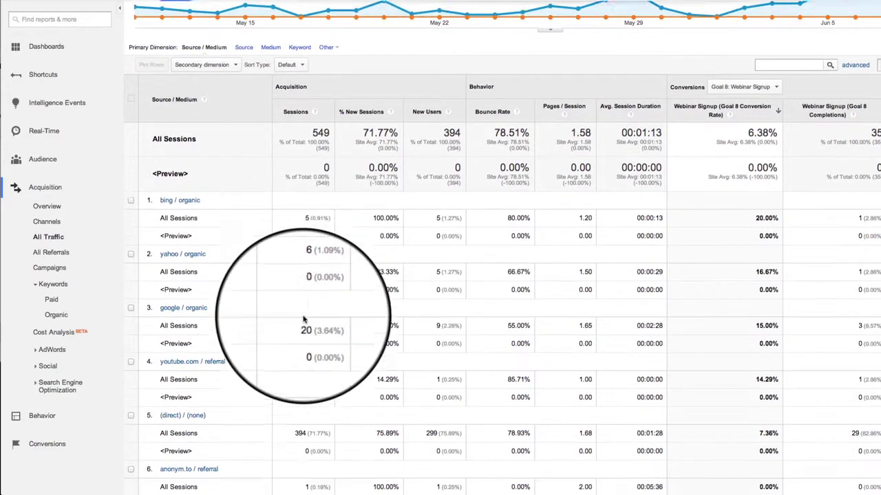
pyautogui.scroll(-1, 303, 322)
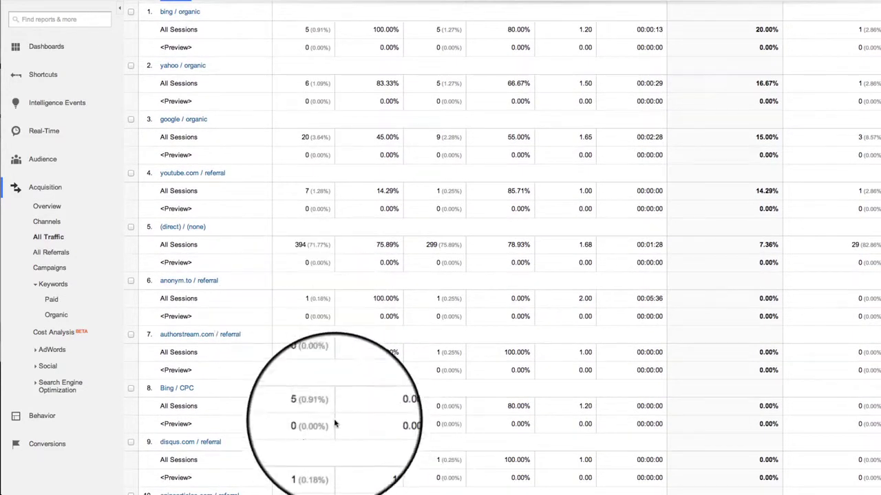
pyautogui.scroll(10, 351, 368)
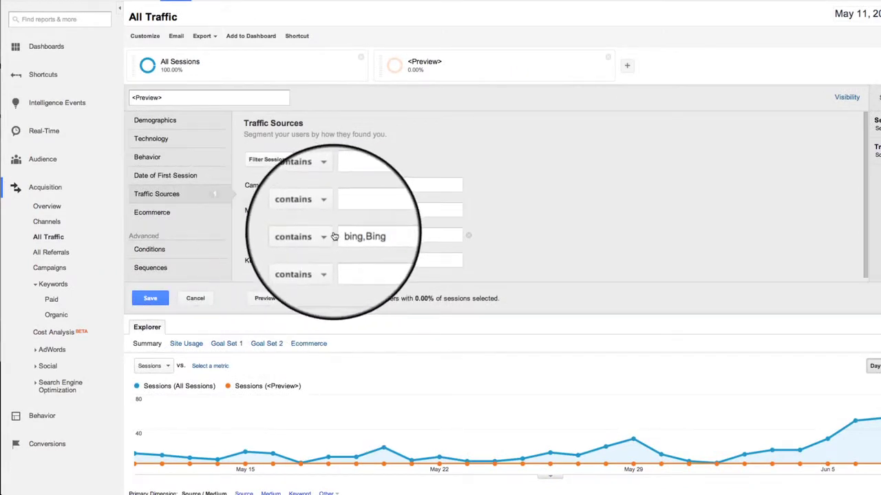
# Step: Check the match types available for the Source condition, keep "contains", and shorten its value to "bing"
pyautogui.moveTo(375, 233); pyautogui.dragTo(332, 238)
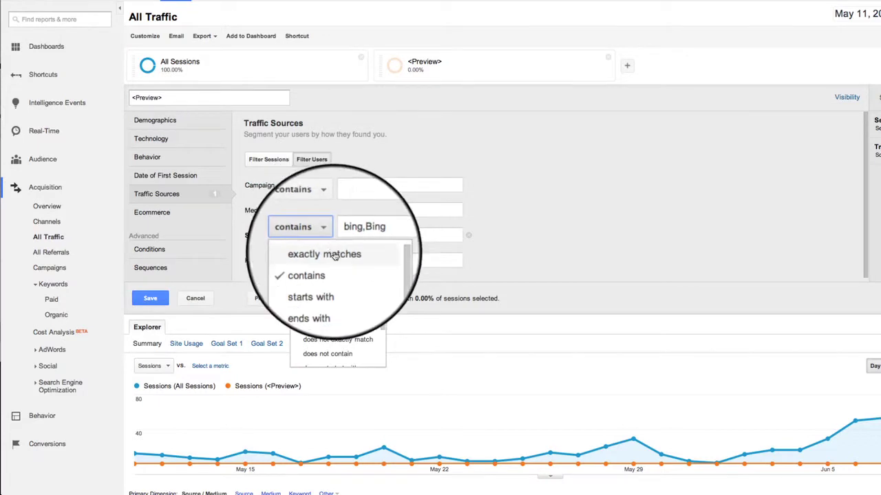
pyautogui.scroll(-1, 347, 309)
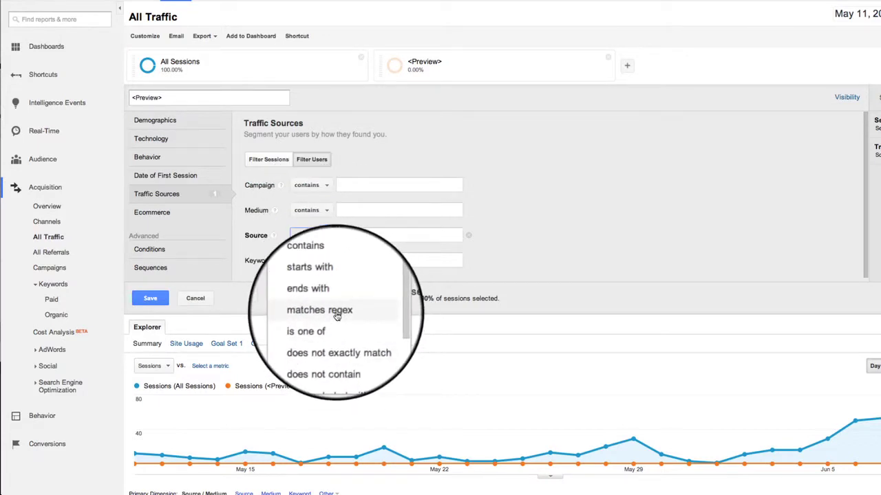
pyautogui.scroll(1, 337, 310)
pyautogui.press('Escape')
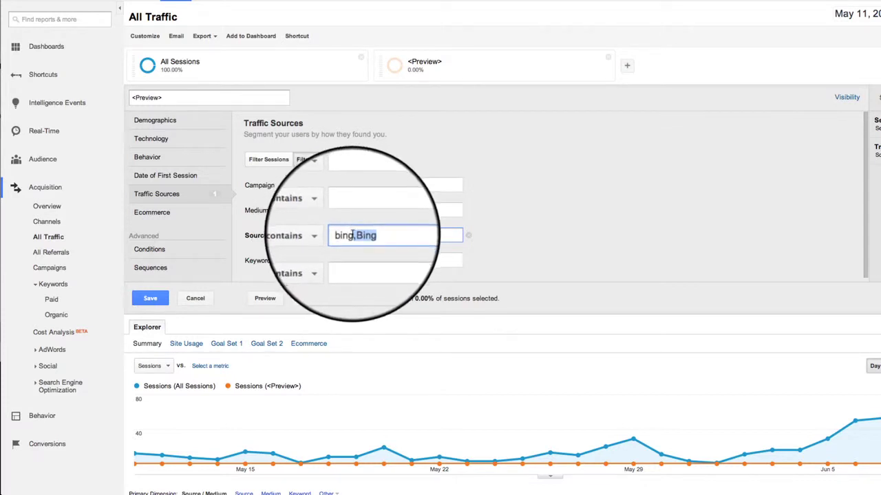
pyautogui.press('BackSpace')
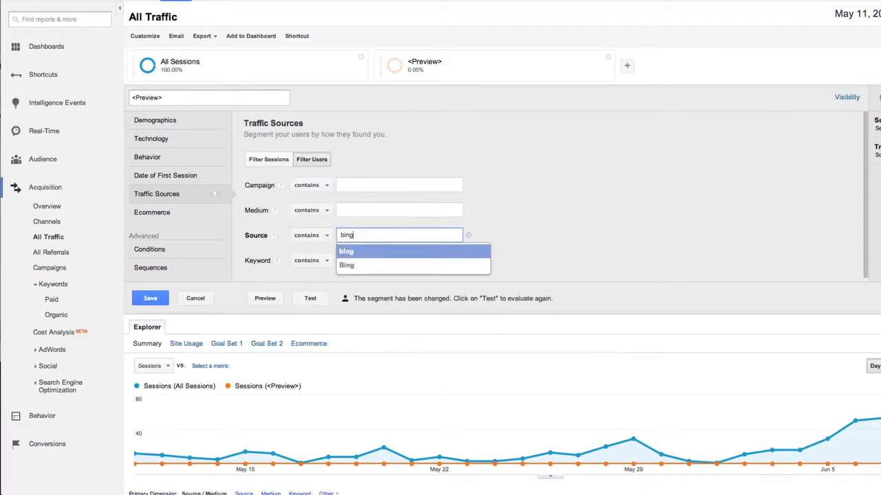
pyautogui.click(357, 257)
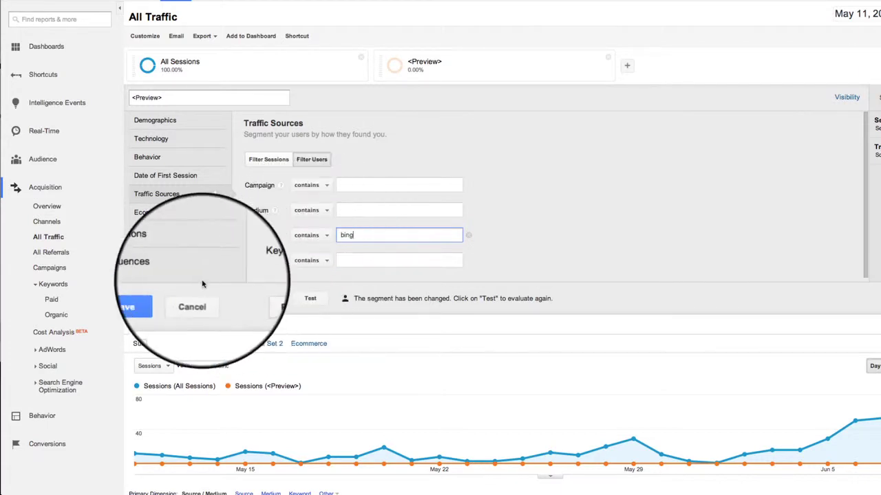
# Step: Preview the segment with the "bing" source condition and examine its user share and bing / organic sessions
pyautogui.click(268, 299)
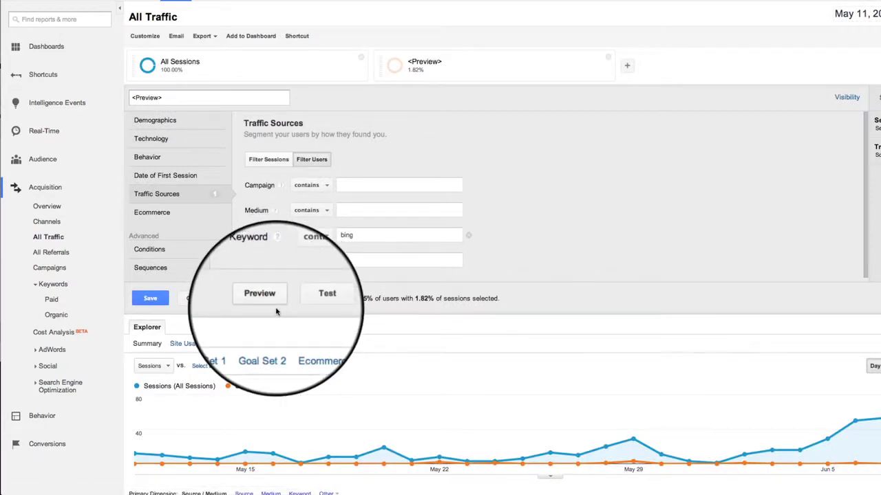
pyautogui.scroll(-5, 276, 310)
pyautogui.scroll(2, 268, 296)
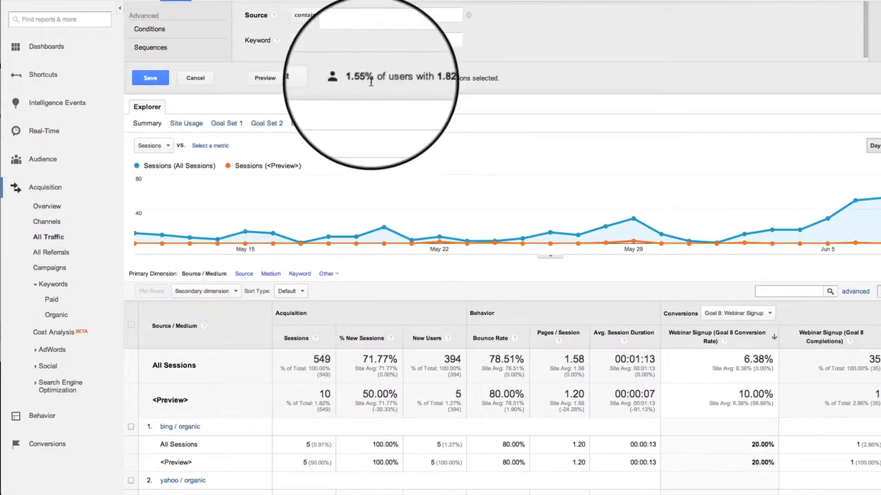
pyautogui.scroll(-1, 348, 337)
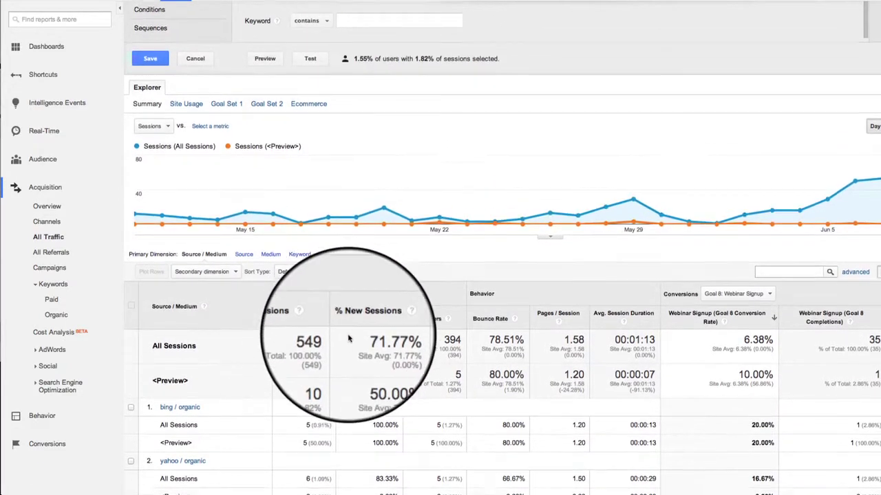
pyautogui.scroll(-1, 347, 344)
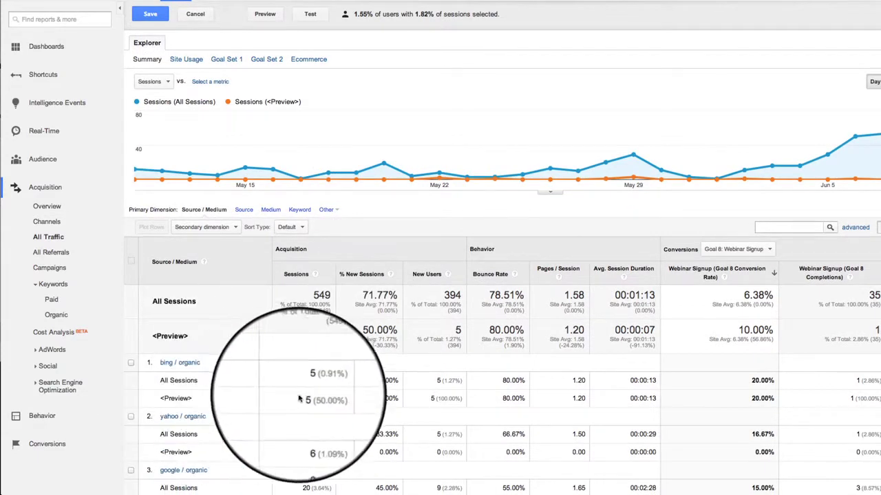
pyautogui.scroll(8, 305, 395)
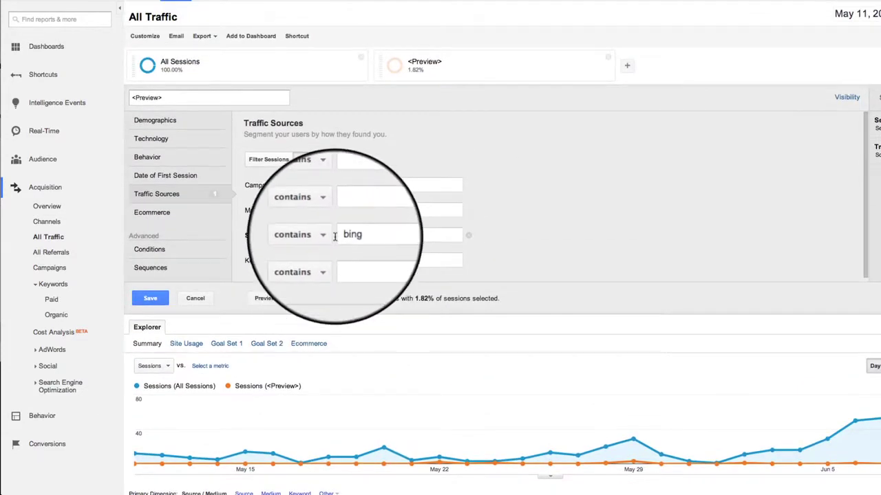
# Step: Clear the "bing" value from the Source condition and change its match type to "matches regex"
pyautogui.click(319, 234)
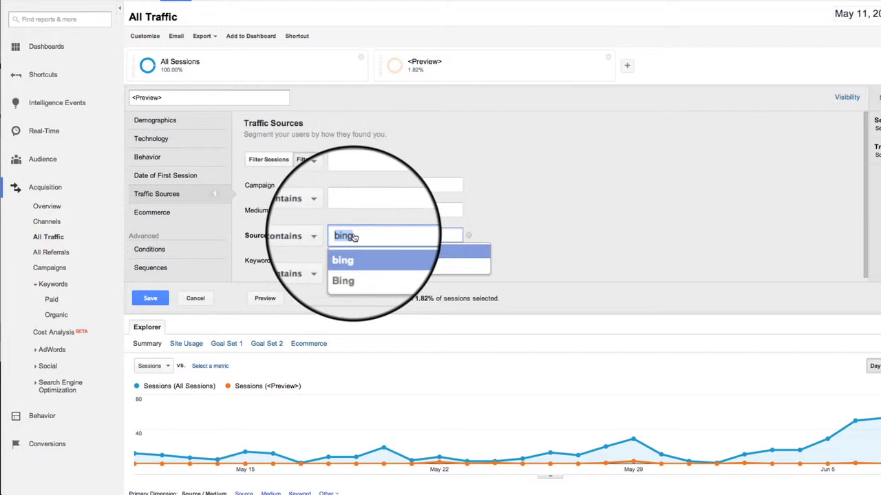
pyautogui.press('BackSpace')
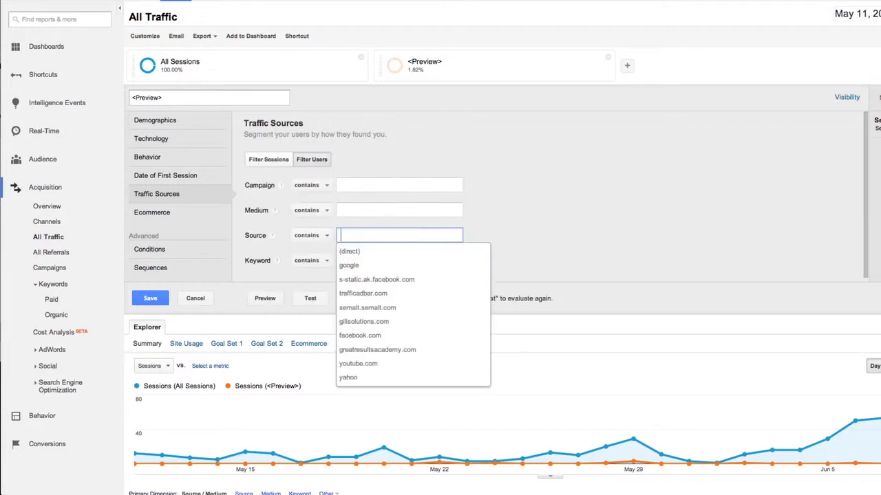
pyautogui.click(329, 238)
pyautogui.click(375, 310)
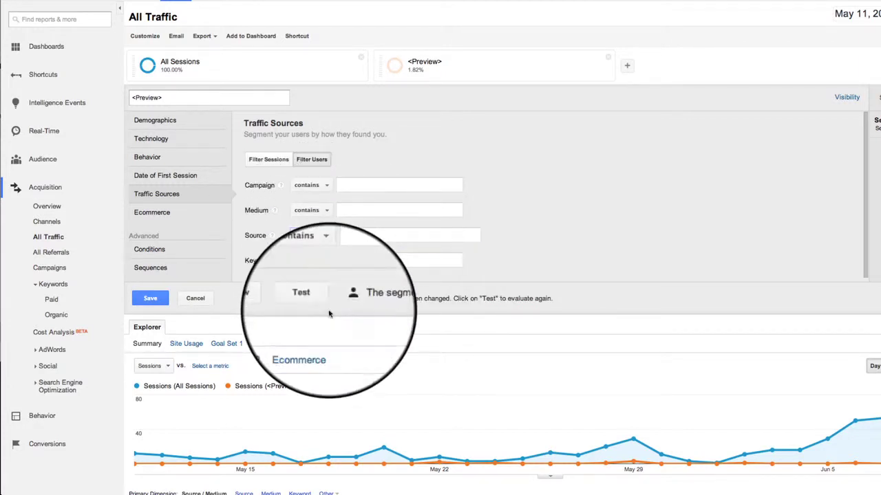
# Step: Enter the regular expression "bing|Bing" as the value of the Source condition
pyautogui.click(366, 237)
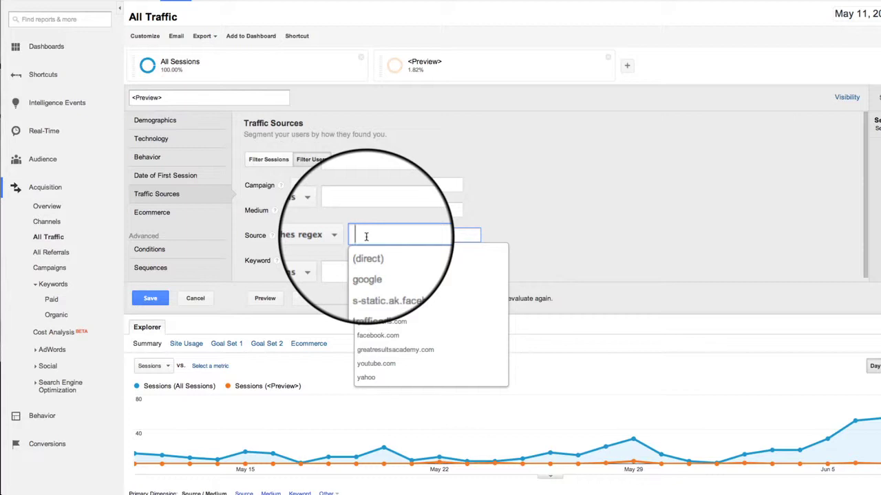
pyautogui.write('bin')
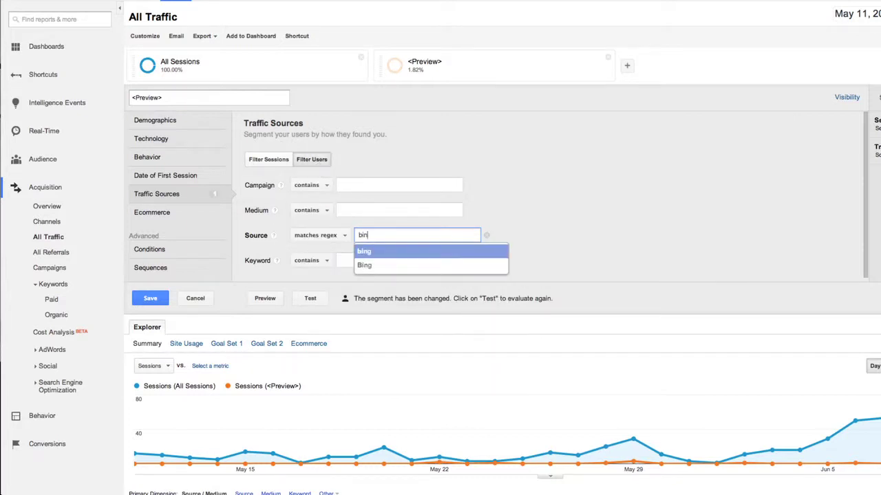
pyautogui.press('Return')
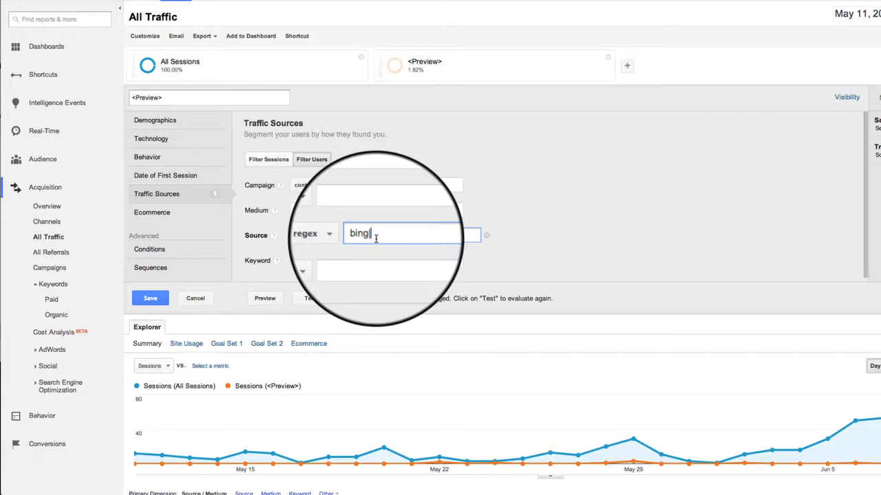
pyautogui.write('Bi')
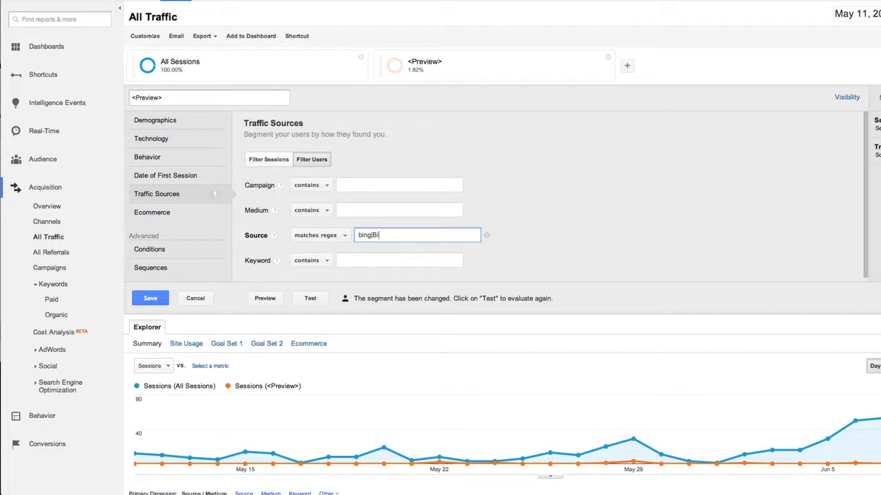
pyautogui.write('ng')
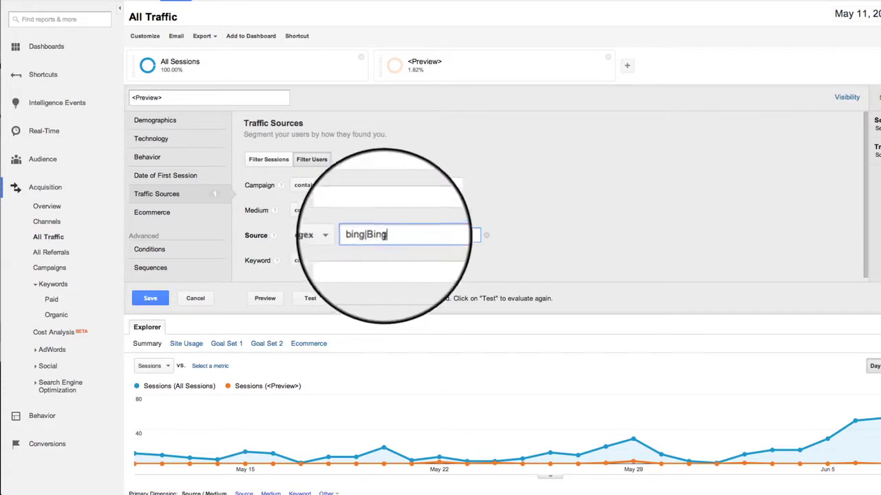
# Step: Preview the segment with the regex condition and compare its sessions with all sessions in the source/medium table
pyautogui.click(271, 304)
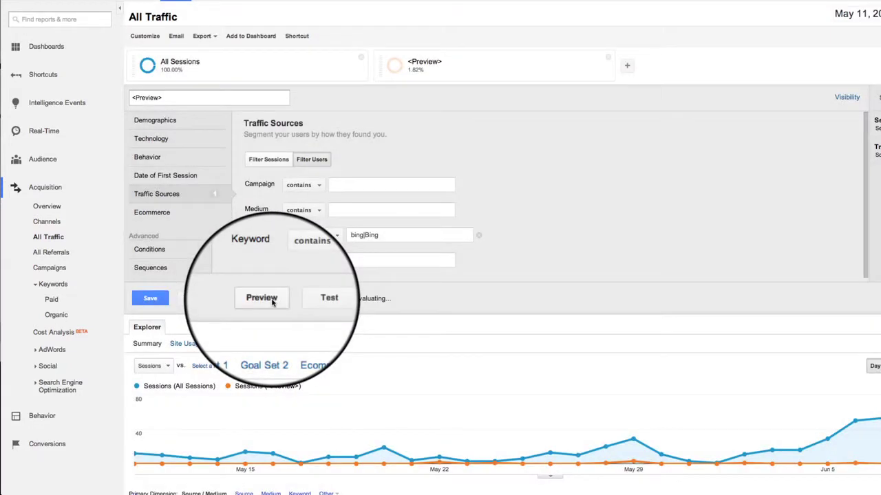
pyautogui.scroll(-5, 353, 323)
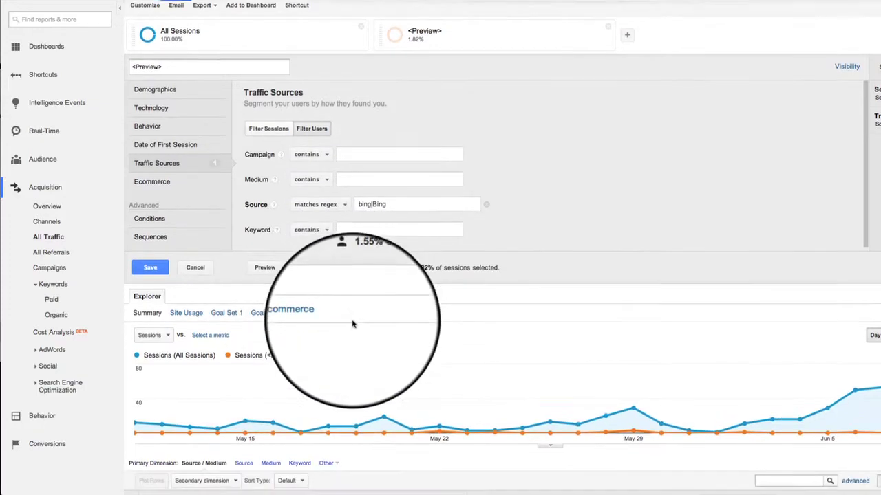
pyautogui.scroll(-3, 352, 323)
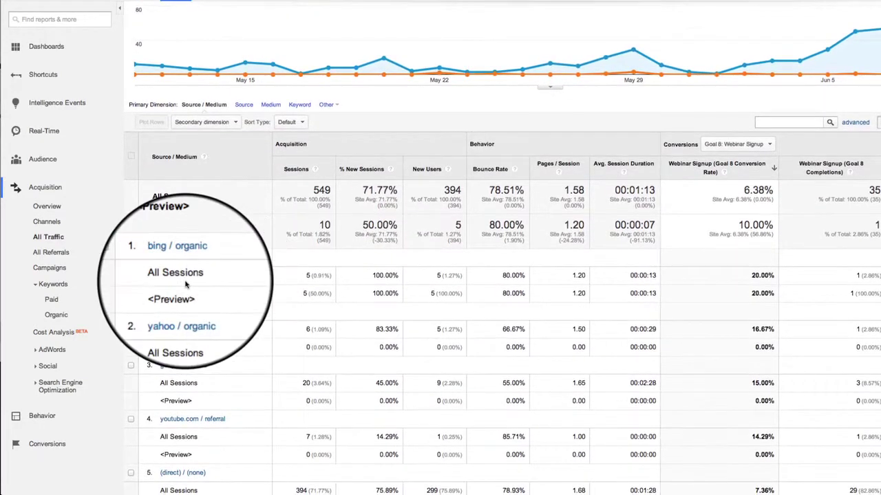
pyautogui.scroll(10, 144, 284)
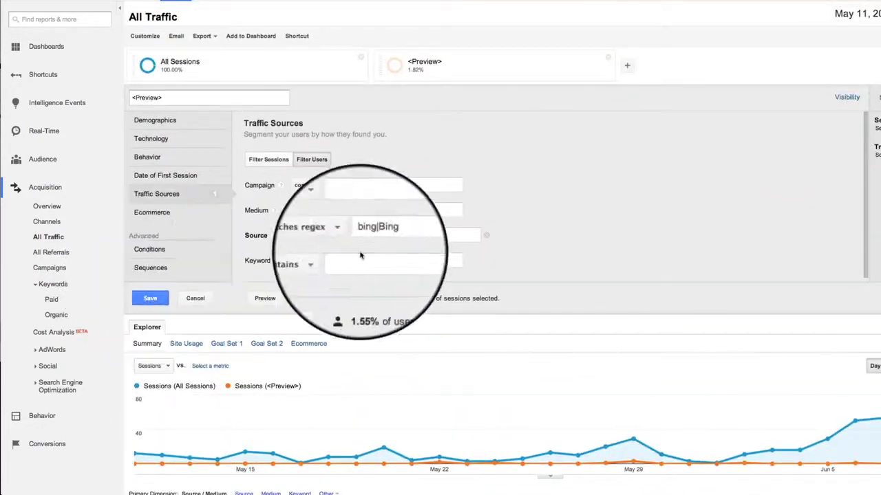
# Step: Remove the All Sessions segment from the report and check which source/medium rows the previewed segment includes
pyautogui.click(359, 55)
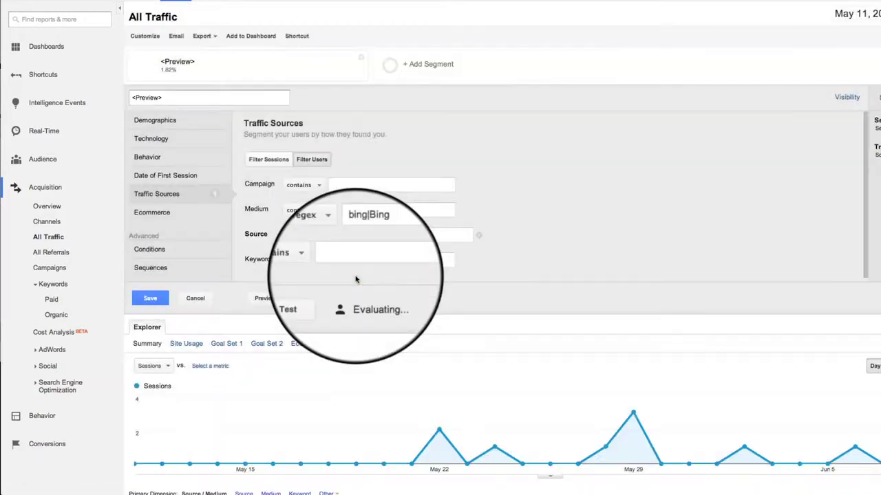
pyautogui.scroll(-3, 358, 323)
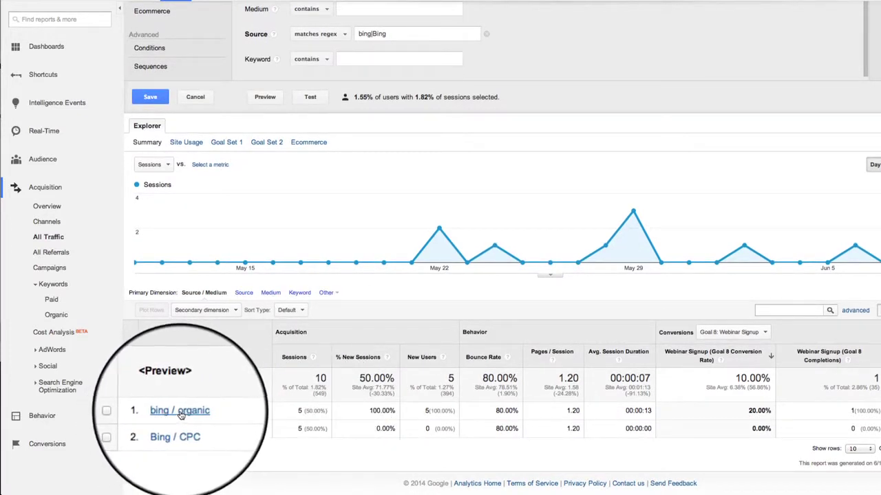
pyautogui.scroll(2, 292, 418)
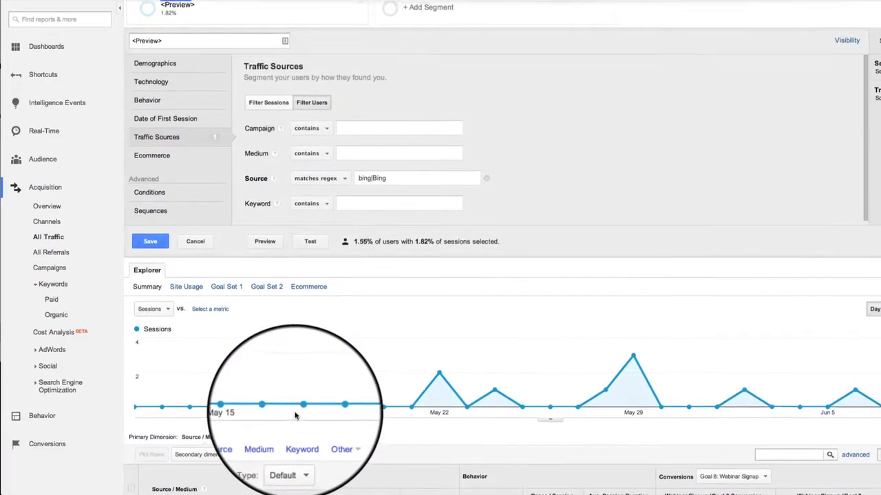